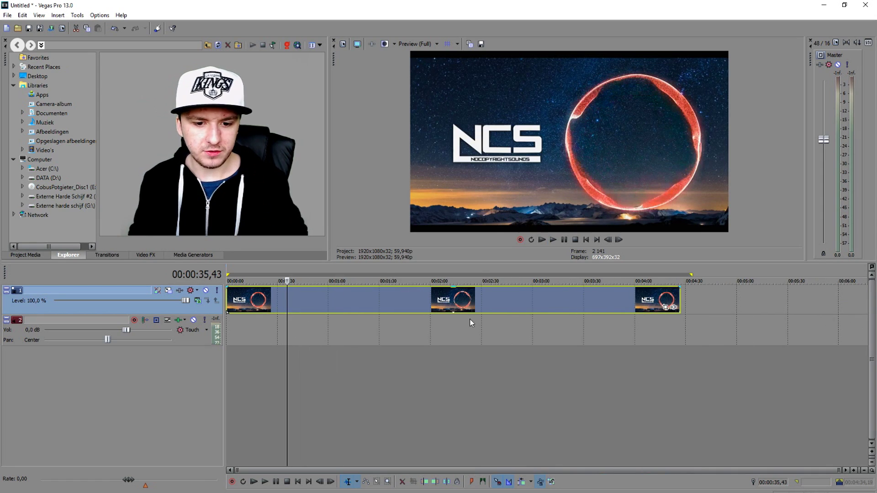
- Drag the NCS image clip right so it starts at about 00:00:23,05
left_click_drag(673, 306, 333, 302)
scroll(345, 321, "up", 3)
scroll(344, 321, "down", 2)
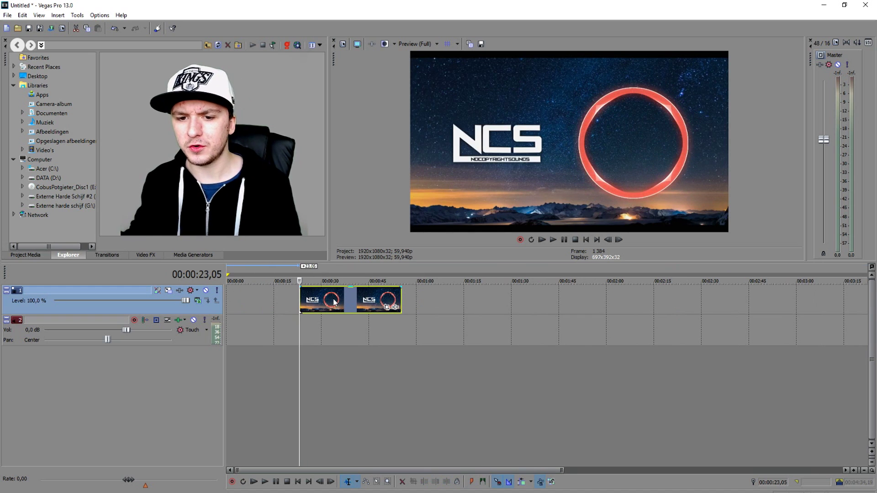
scroll(498, 346, "up", 3)
scroll(493, 315, "down", 1)
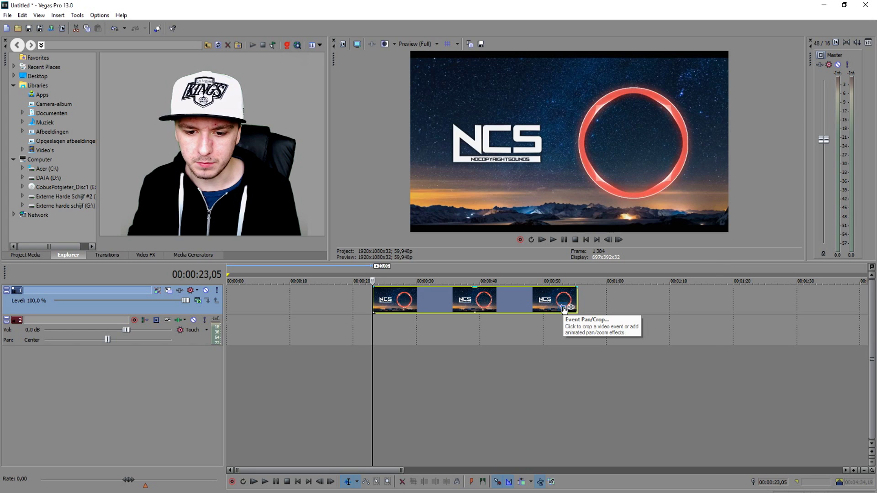
- Open the clip's Pan/Crop editor and add the first nudged Position keyframes around 1.5 seconds
left_click(379, 244)
left_click_drag(524, 256, 524, 60)
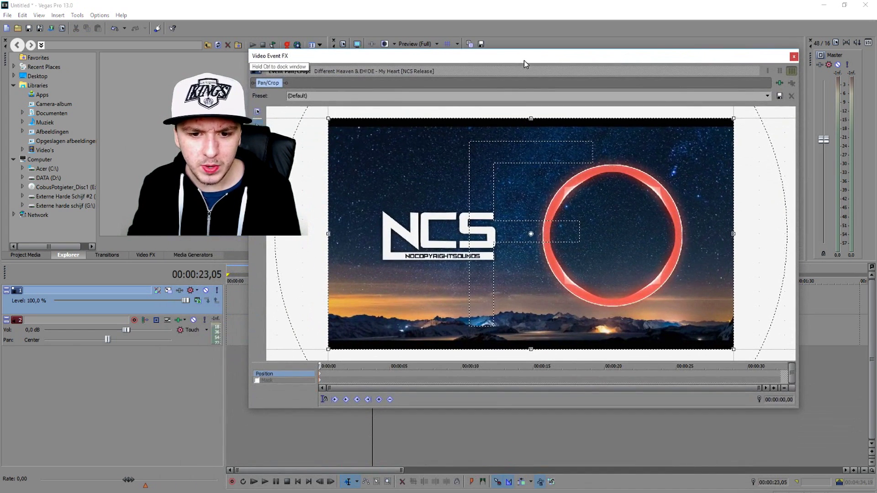
scroll(508, 259, "down", 2)
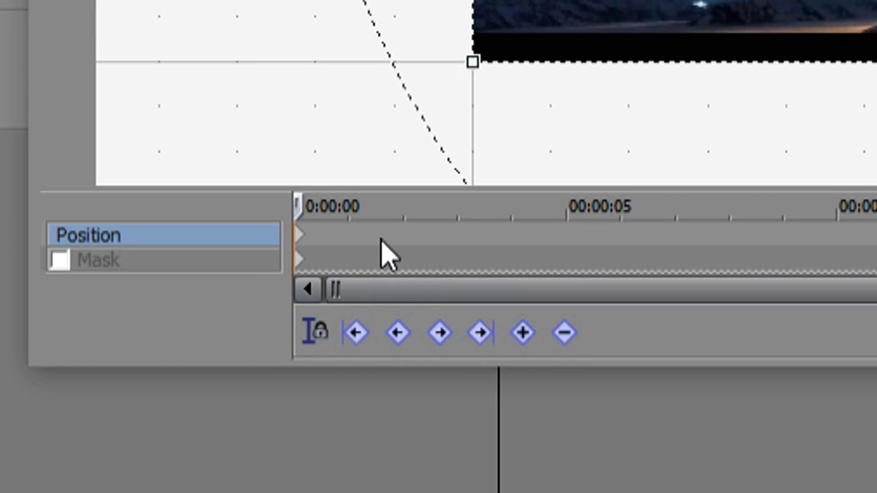
left_click(391, 237)
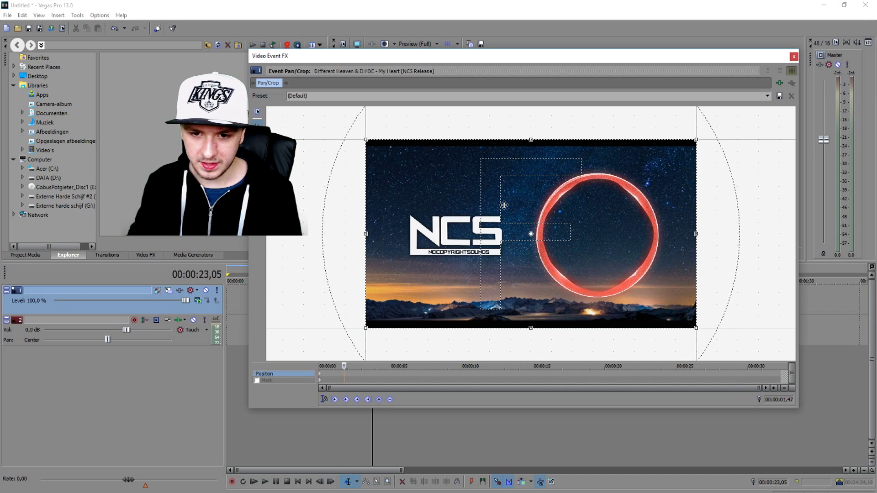
left_click_drag(504, 205, 492, 200)
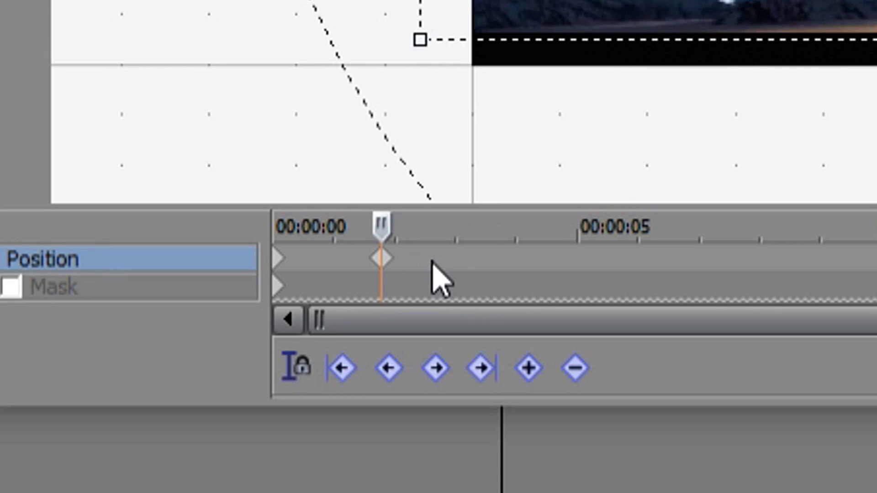
left_click(432, 259)
left_click_drag(711, 21, 712, 18)
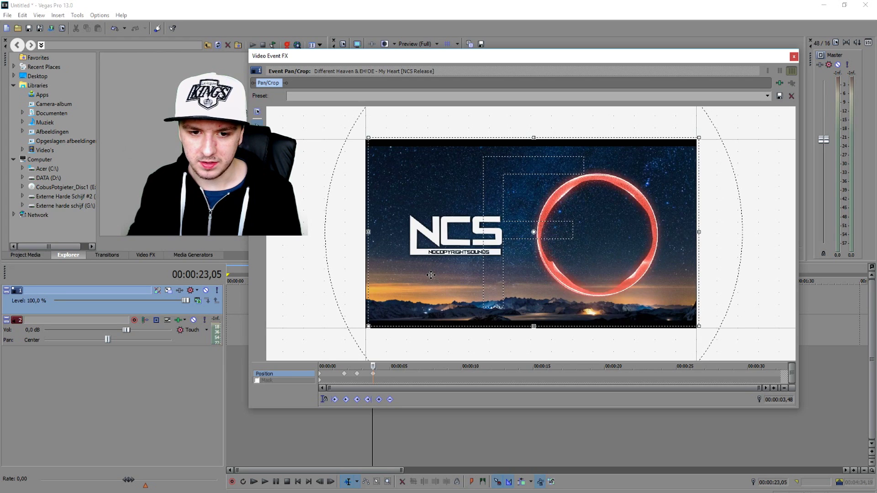
left_click_drag(431, 275, 456, 259)
- Add nudged Position keyframes at 6.23, 7.13 and 9.31 seconds
left_click(393, 376)
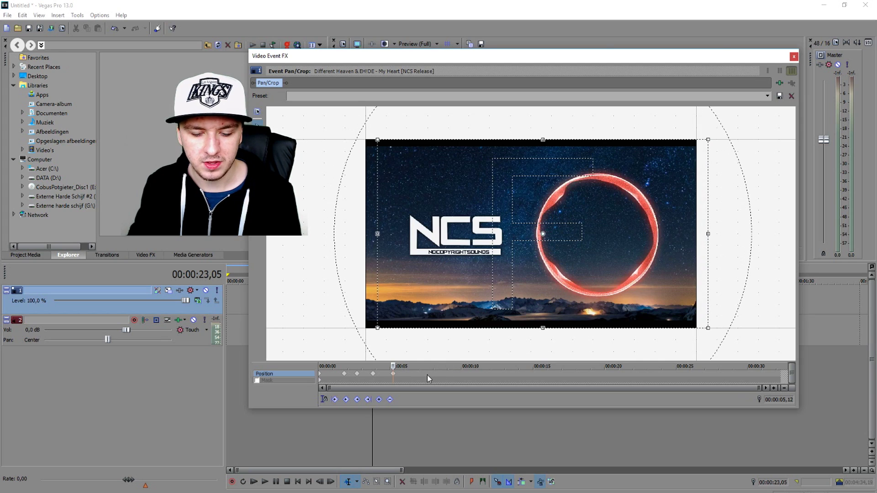
left_click(410, 380)
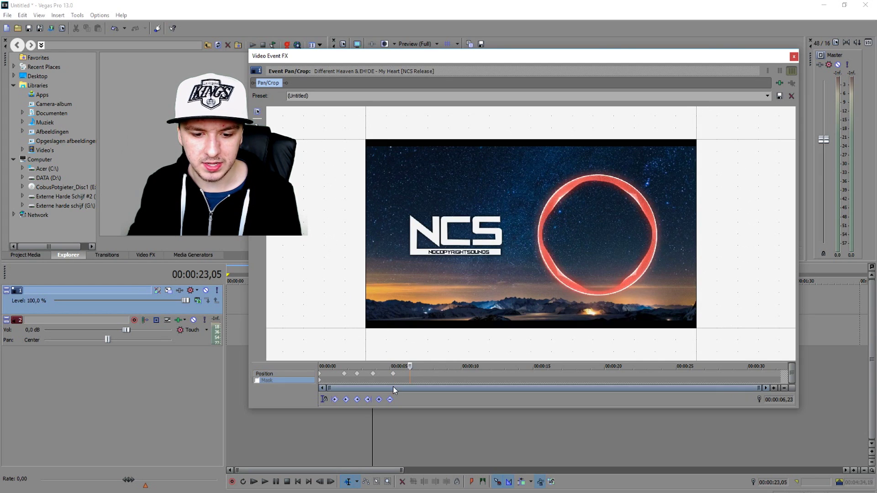
left_click(411, 374)
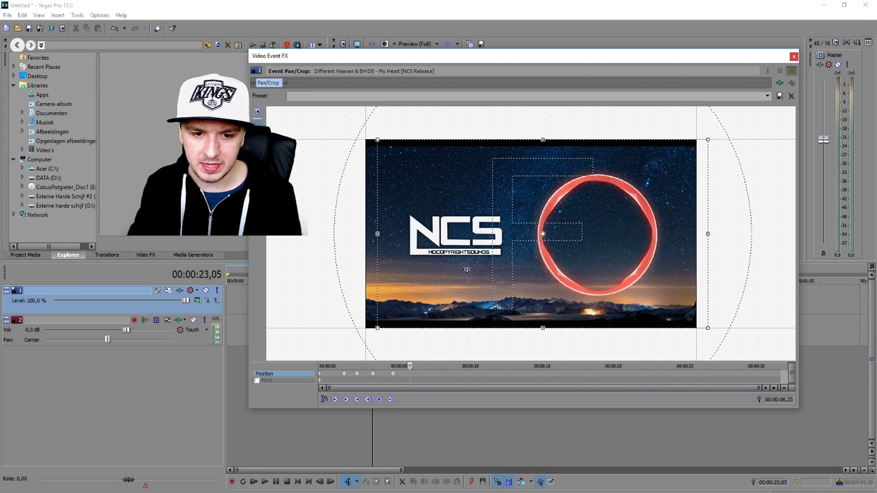
left_click_drag(478, 257, 476, 263)
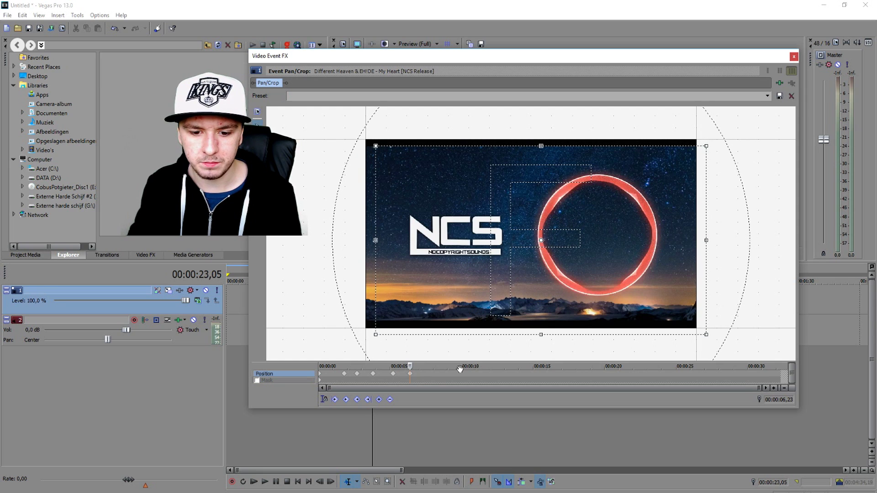
left_click(422, 374)
left_click_drag(459, 264, 462, 250)
left_click(439, 376)
left_click(455, 375)
left_click_drag(500, 219, 505, 215)
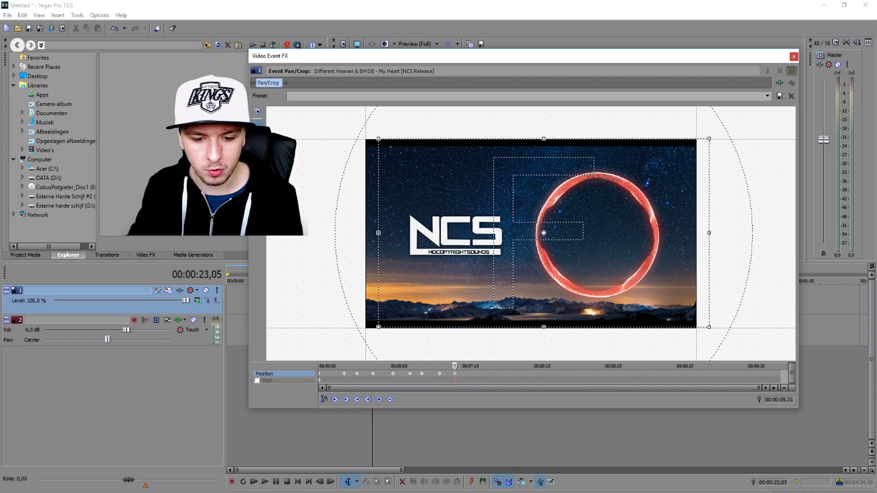
- Add more nudged Position keyframes at 10, 13, 13.59 and 15 seconds, through about 17.5 seconds
left_click_drag(488, 232, 489, 227)
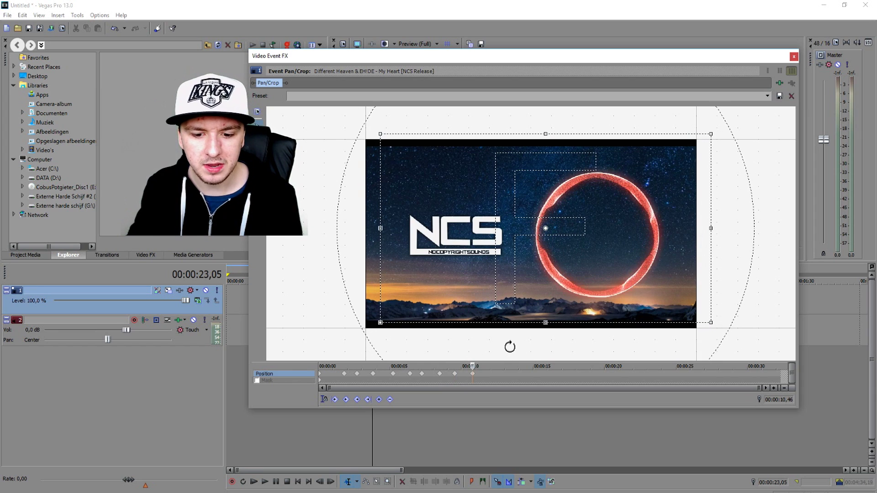
left_click(486, 376)
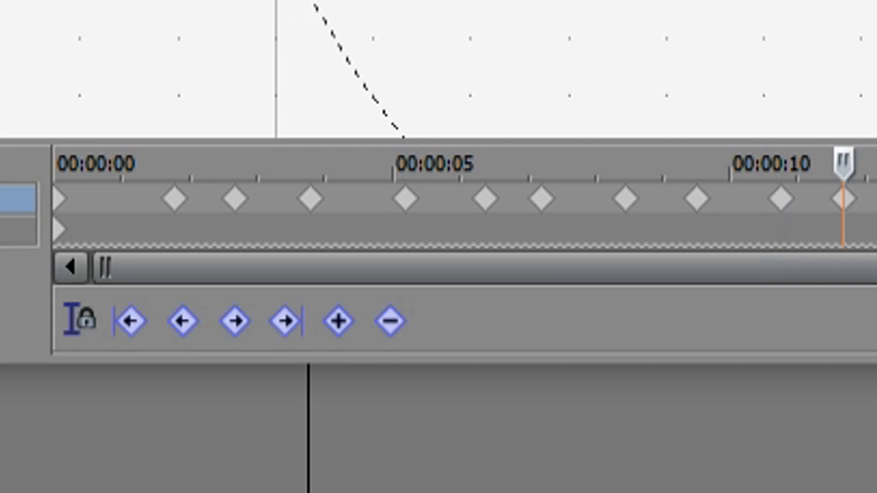
left_click(504, 373)
left_click_drag(487, 255, 517, 280)
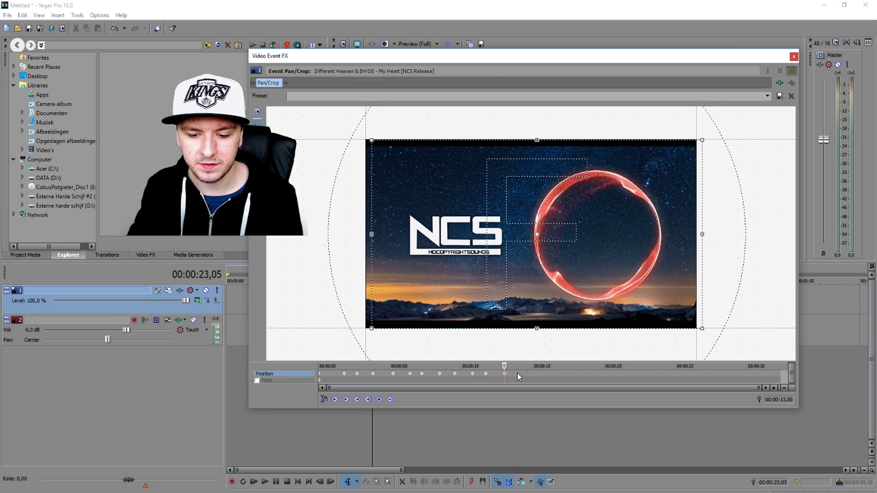
left_click(518, 373)
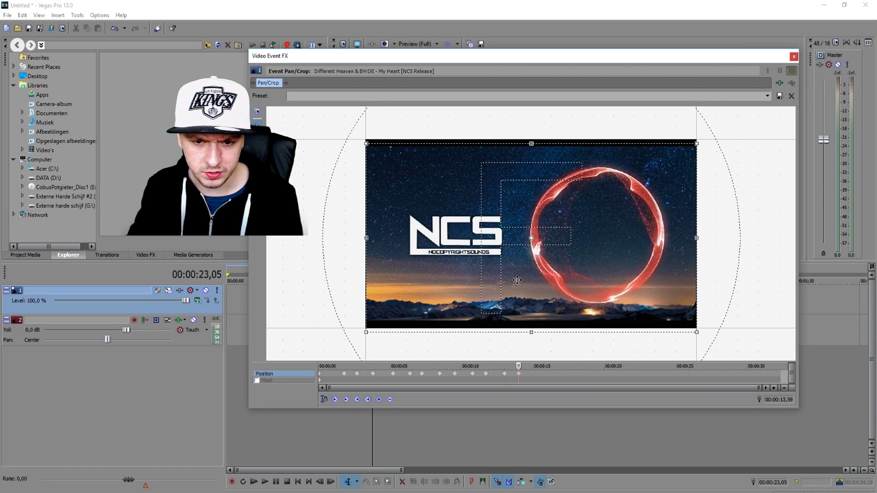
left_click(544, 373)
left_click_drag(423, 58, 508, 45)
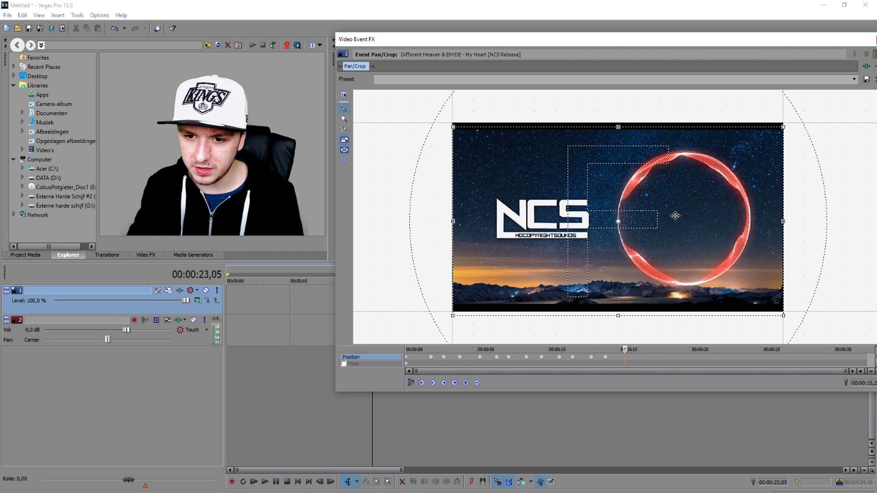
left_click_drag(676, 216, 644, 223)
left_click(645, 357)
left_click(661, 358)
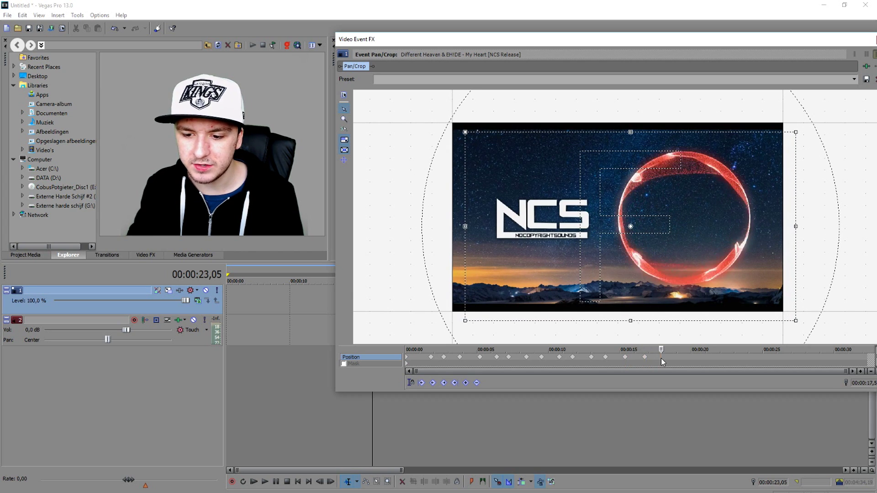
left_click_drag(642, 219, 650, 212)
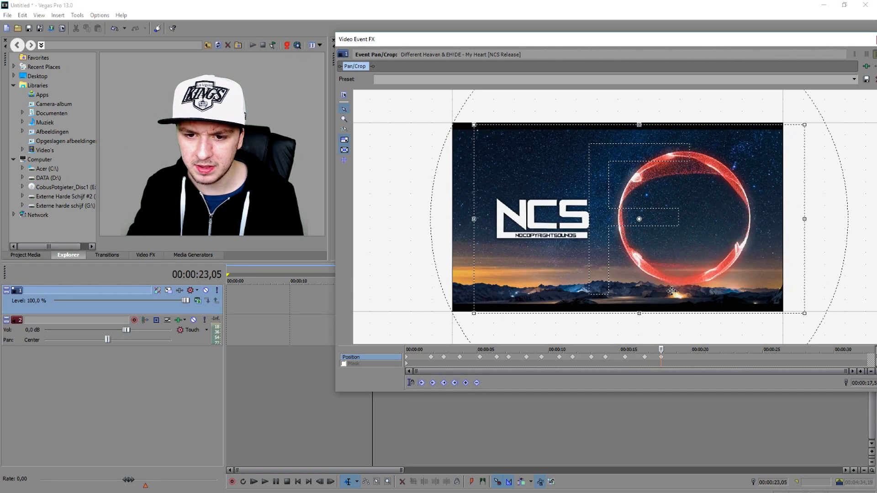
left_click(678, 358)
left_click_drag(676, 265, 683, 257)
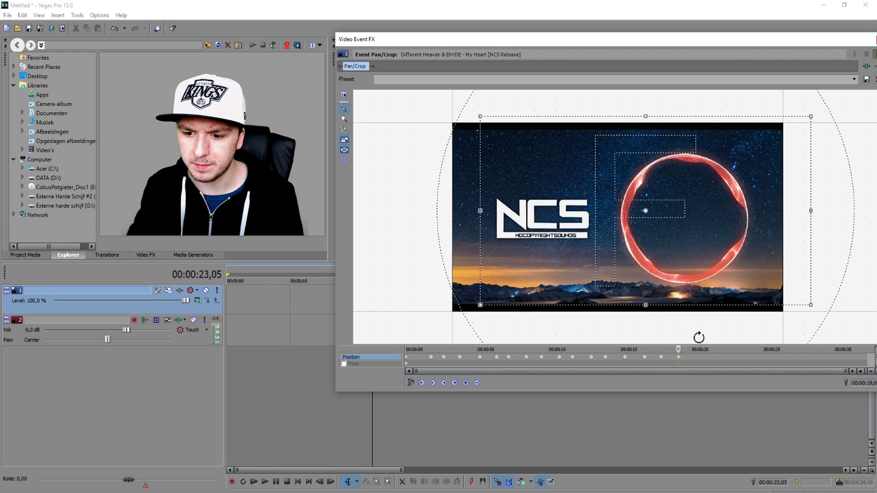
left_click(701, 359)
left_click_drag(713, 292, 694, 304)
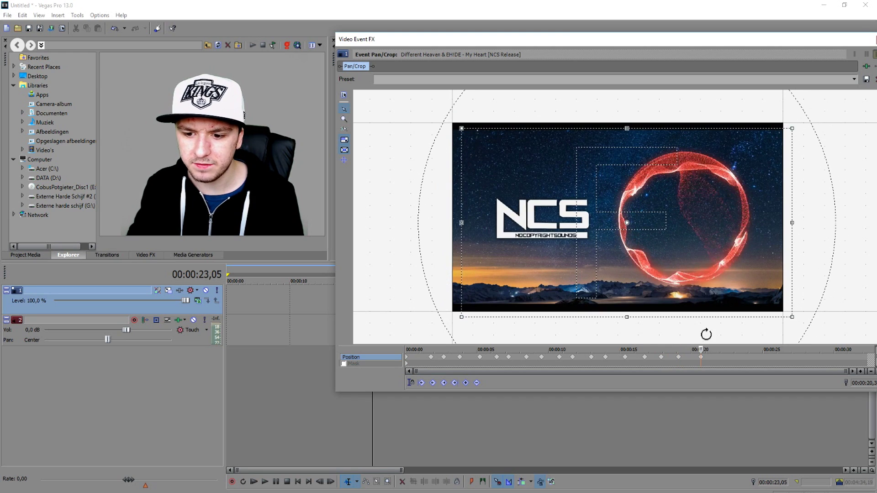
left_click(722, 359)
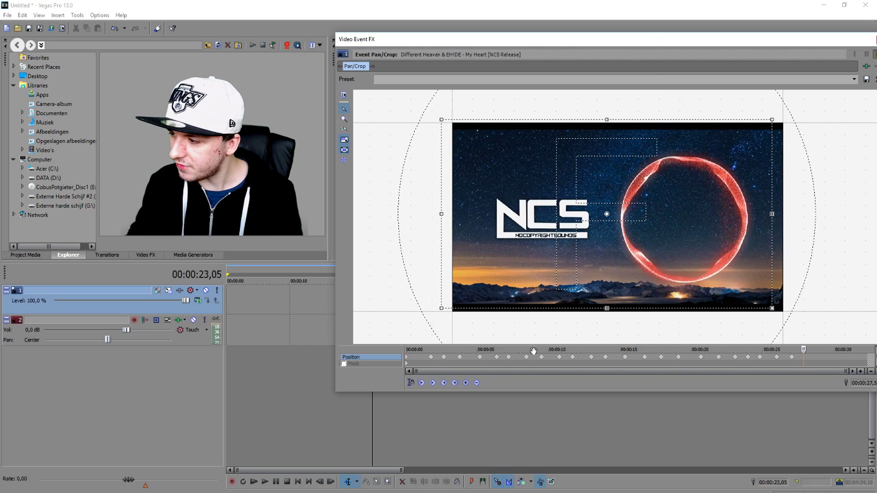
left_click_drag(727, 40, 629, 335)
left_click_drag(496, 293, 278, 287)
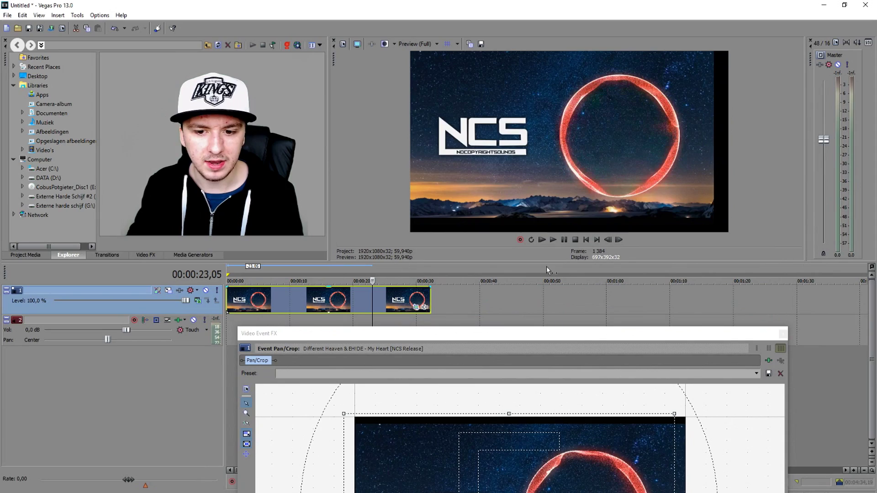
left_click(587, 239)
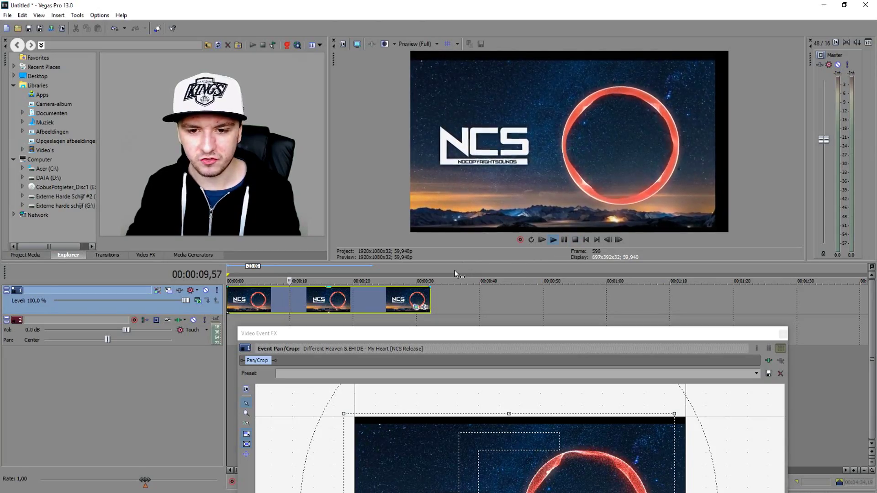
- Stop playback, bring the Pan/Crop editor into view, and move the 5-second keyframe to about 2.3 s
key("space")
left_click_drag(457, 333, 528, 58)
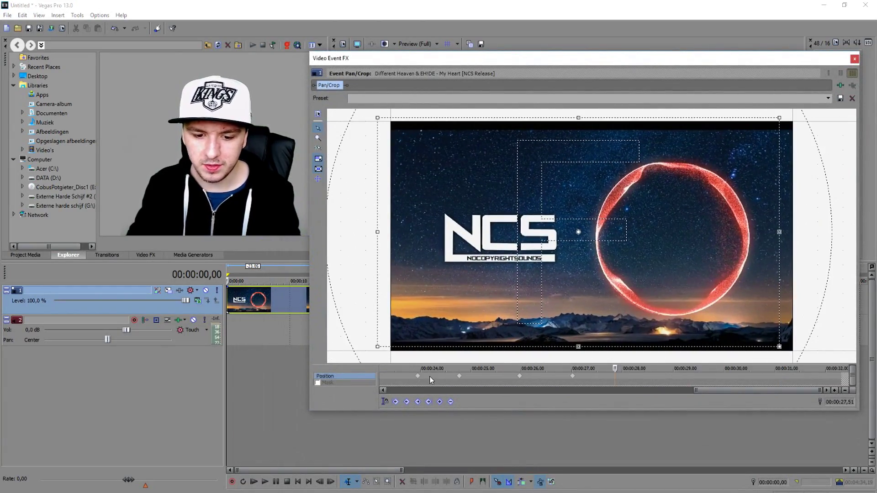
left_click_drag(705, 391, 401, 391)
scroll(519, 381, "down", 5)
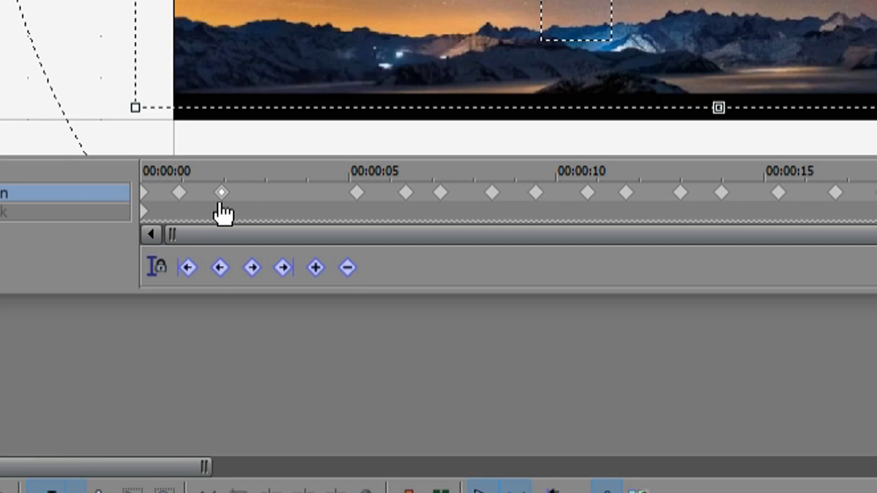
left_click_drag(357, 192, 241, 194)
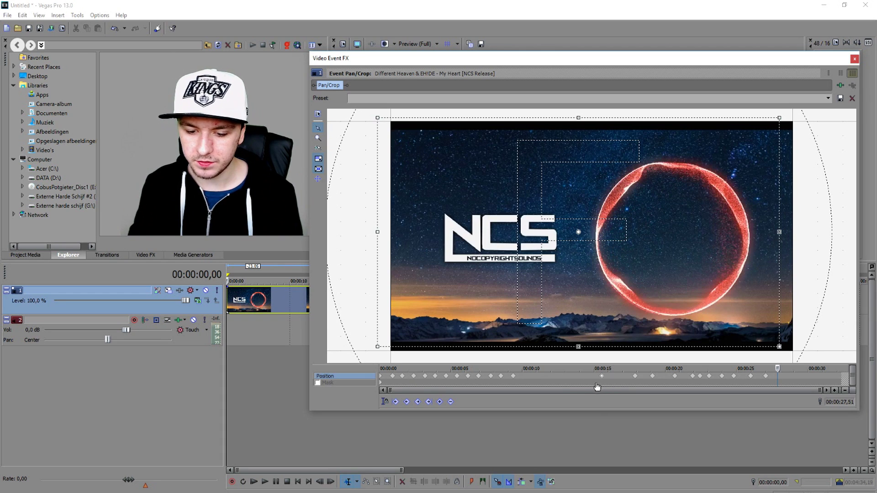
- Pull the 15.5, 17.5 and 20-second keyframes in to roughly 10–11.5 s, then uncover the preview
left_click_drag(602, 375, 523, 376)
left_click_drag(635, 376, 533, 376)
left_click_drag(653, 376, 543, 376)
left_click_drag(675, 376, 564, 389)
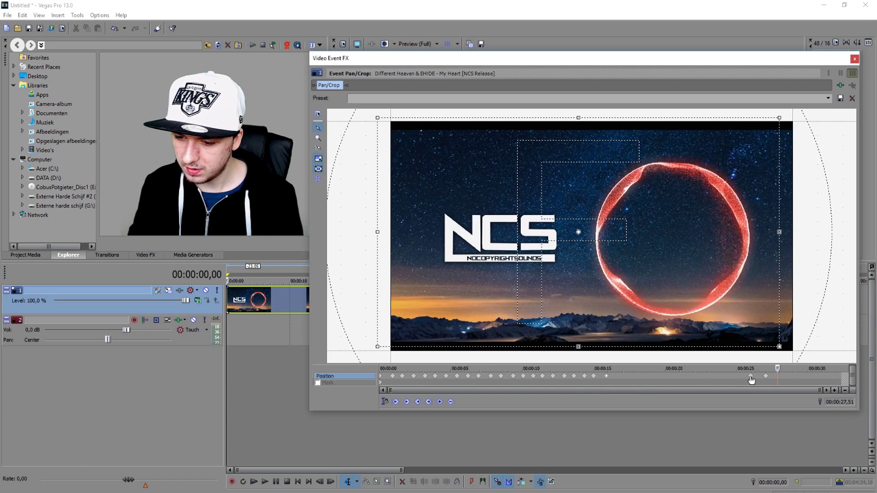
mouse_move(627, 388)
left_mouse_down()
mouse_move(657, 389)
mouse_move(634, 388)
left_mouse_up()
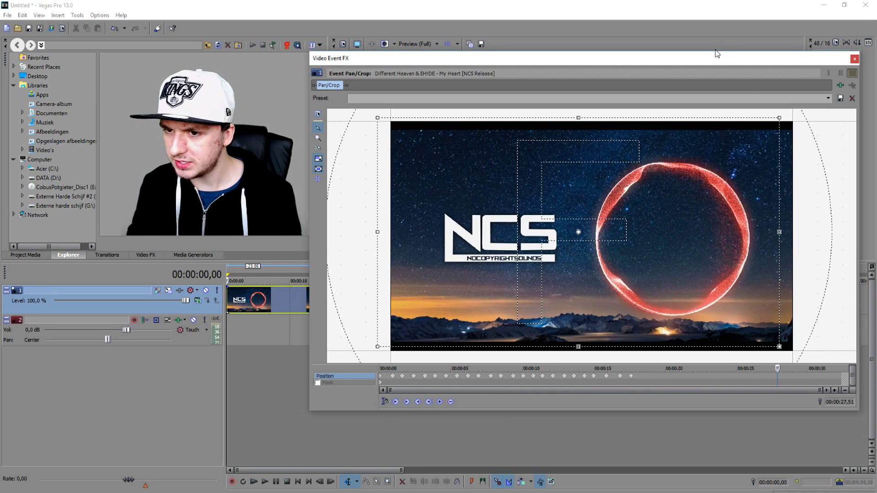
left_click_drag(704, 63, 677, 301)
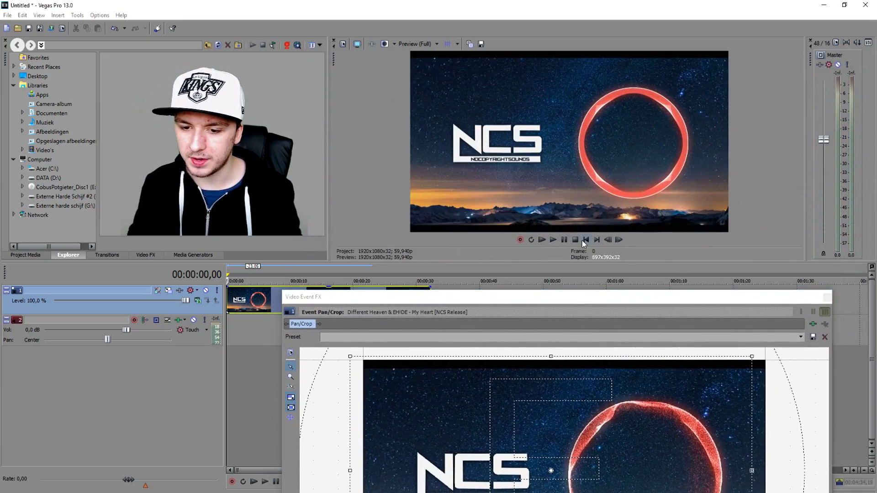
key("space")
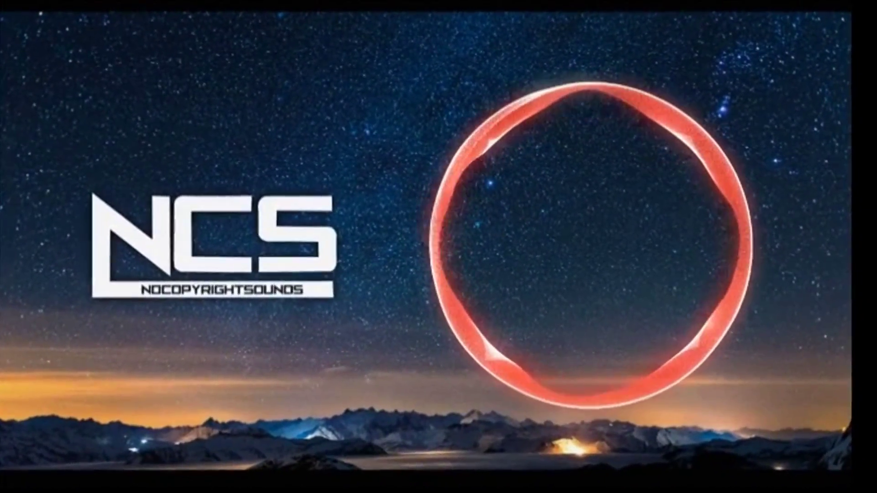
left_click(585, 240)
left_click_drag(518, 300, 527, 325)
left_click_drag(404, 325, 495, 121)
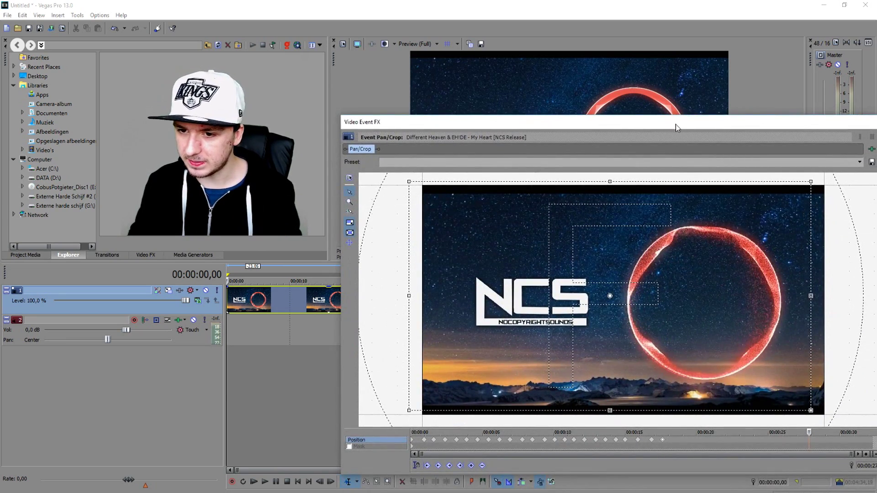
left_click_drag(676, 125, 459, 212)
- Close Pan/Crop, time-compress the clip to end at about 00:00:10, and play it back
left_click(670, 214)
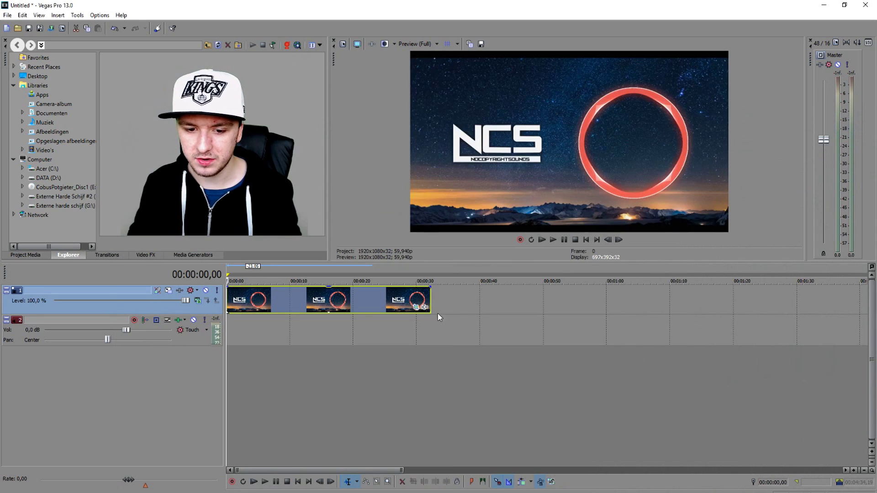
scroll(429, 308, "up", 2)
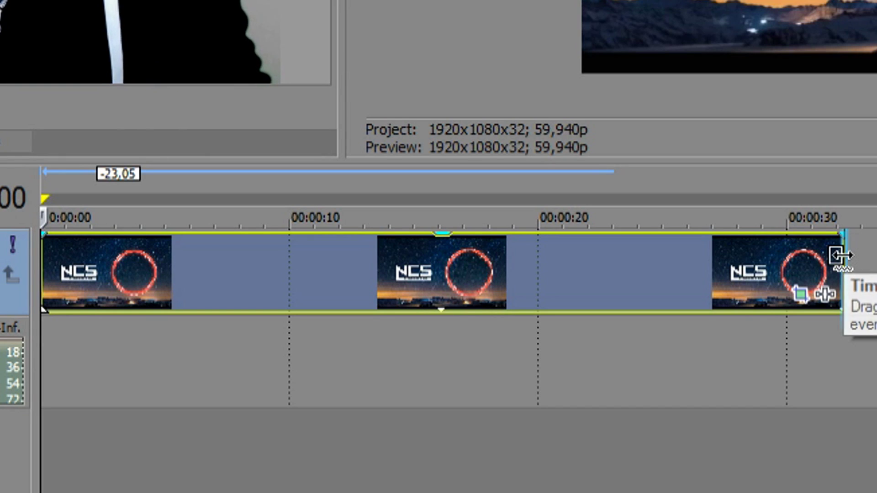
left_click_drag(841, 255, 292, 256)
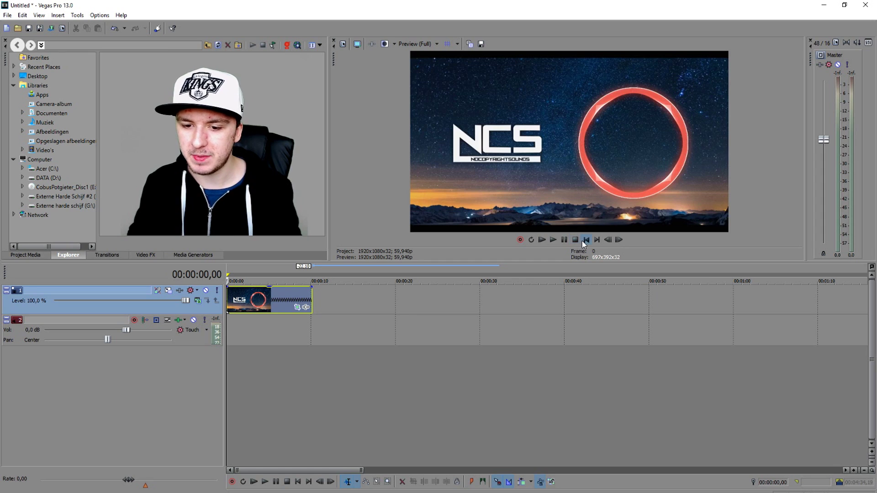
scroll(672, 268, "up", 3)
scroll(672, 269, "down", 2)
scroll(672, 268, "up", 1)
scroll(442, 298, "down", 1)
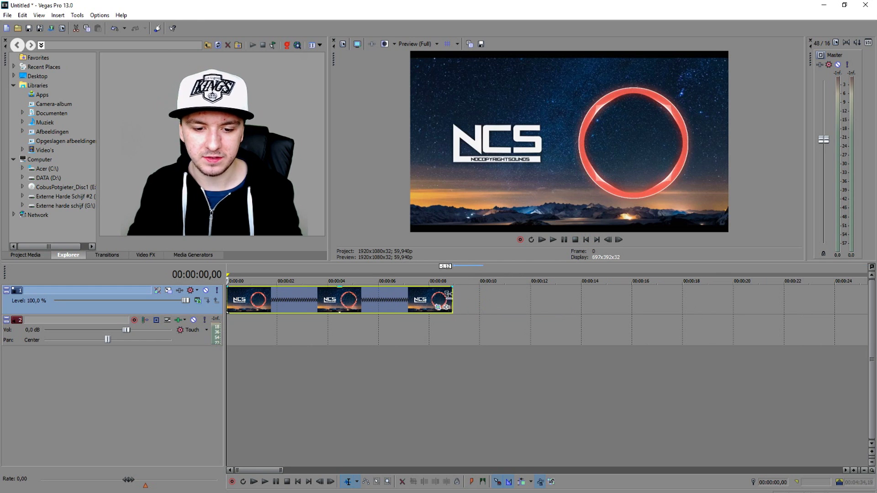
key("space")
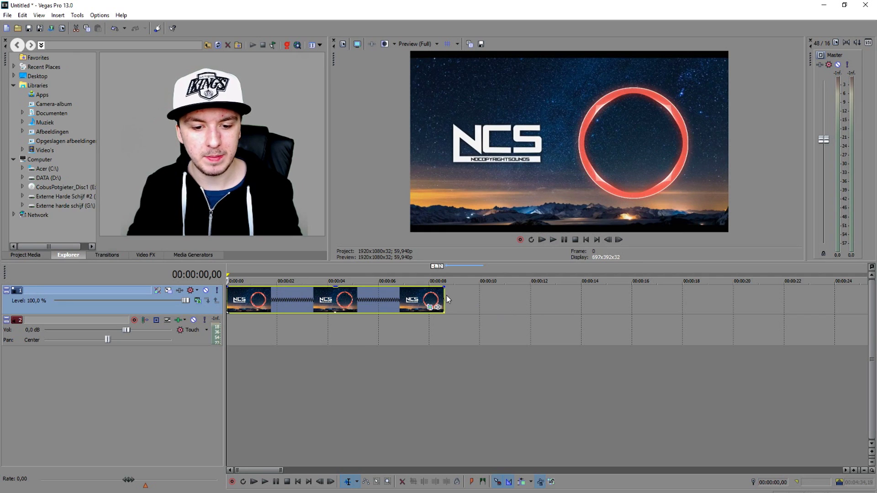
- Time-compress the clip further, about 1.14 s shorter, then stop playback
left_click_drag(447, 295, 430, 296)
scroll(568, 275, "up", 2)
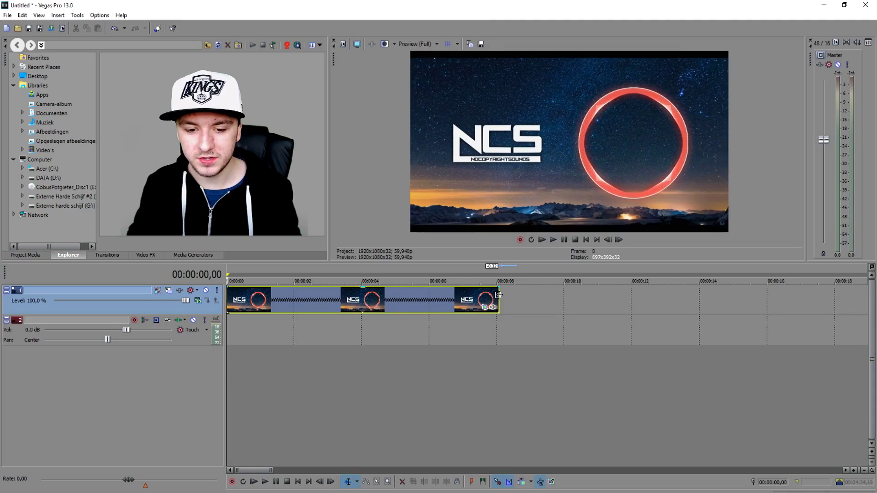
left_click_drag(499, 299, 697, 310)
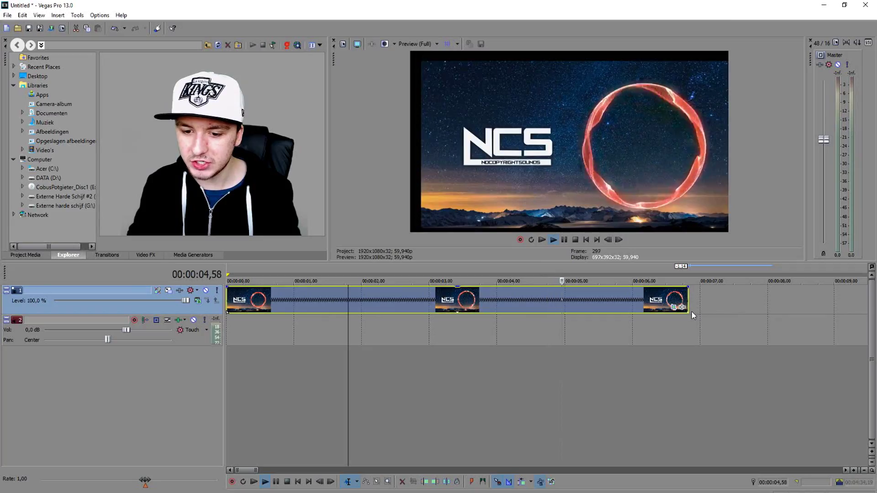
scroll(686, 313, "down", 2)
key("space")
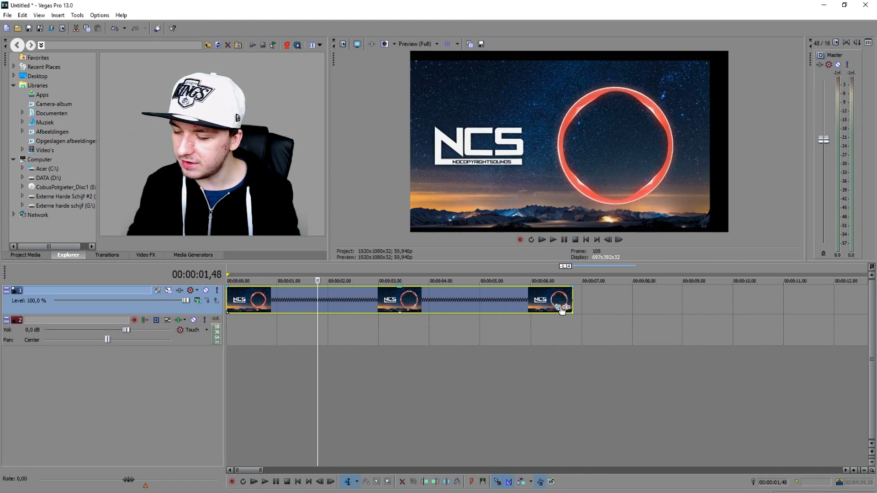
- Place the playhead near 6 seconds and reopen the clip's Pan/Crop keyframes
left_click(503, 273)
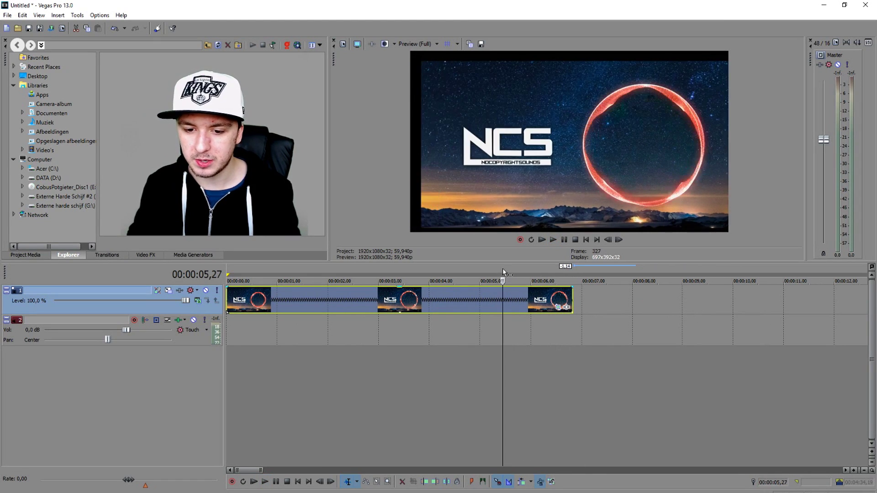
left_click(533, 273)
left_click(557, 307)
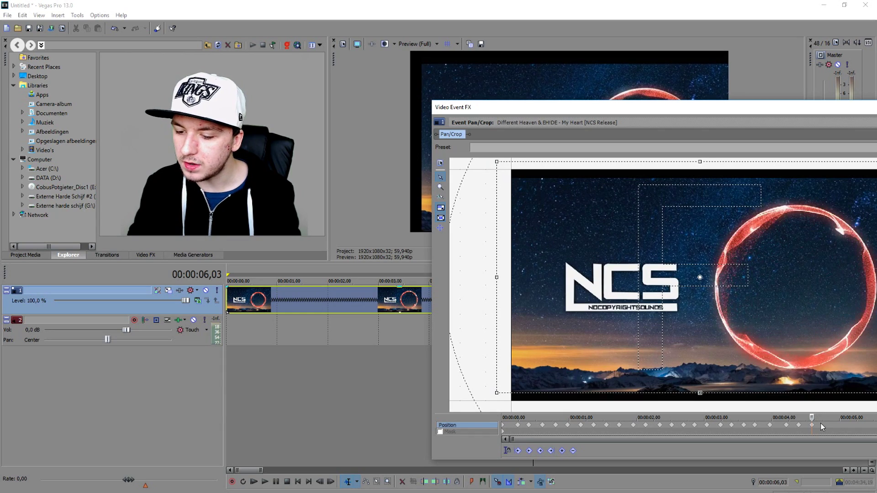
- Add a final slightly nudged Position keyframe at the clip's end, close Pan/Crop, and rewind to start
left_click(822, 426)
left_click(834, 426)
left_click_drag(783, 297, 777, 299)
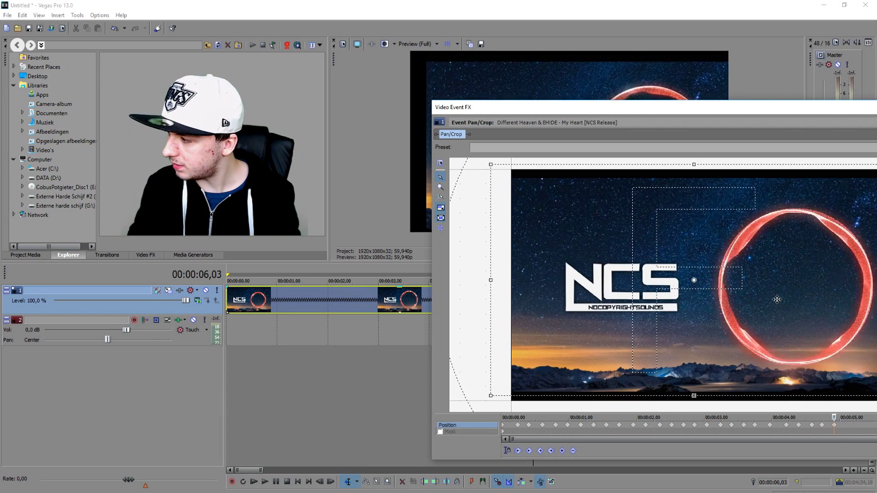
left_click_drag(821, 107, 650, 157)
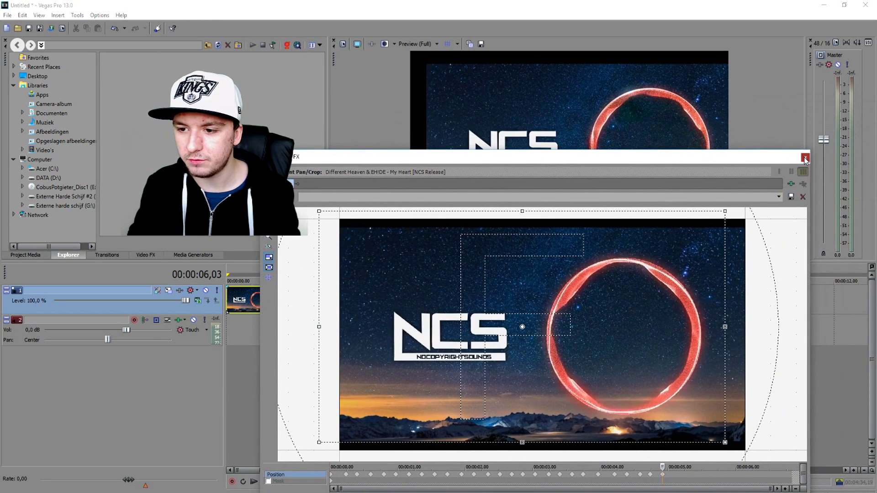
left_click(806, 158)
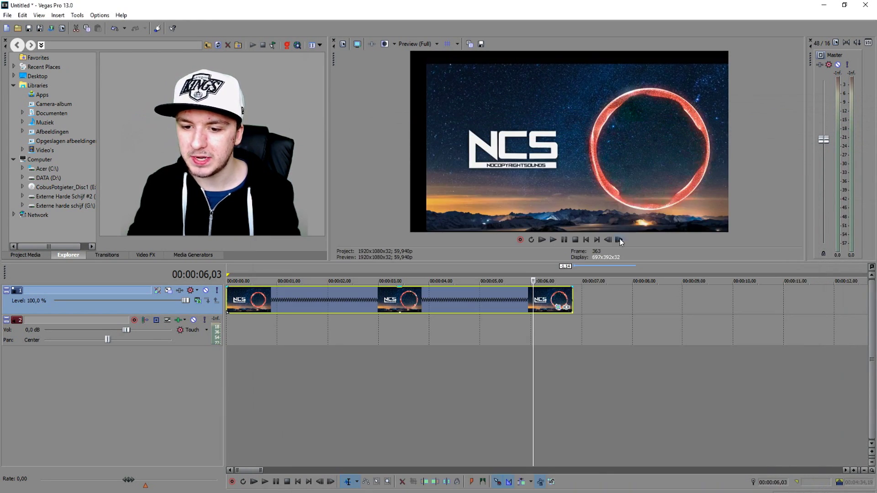
left_click(588, 242)
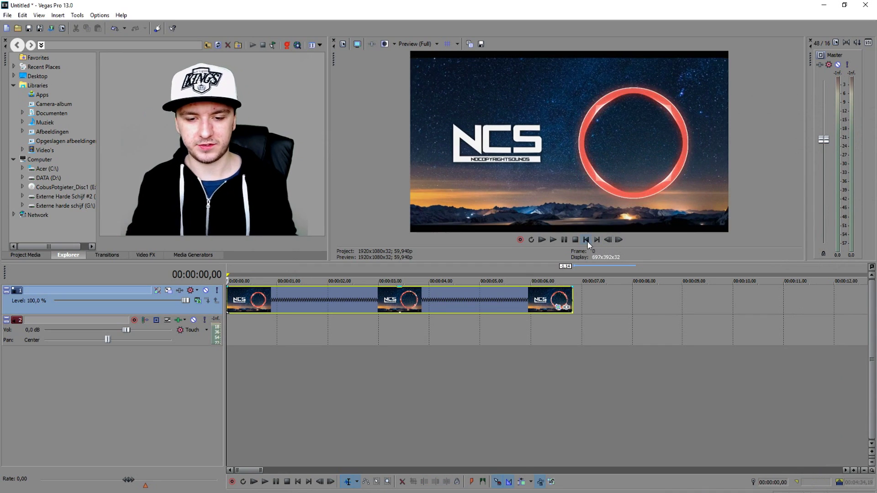